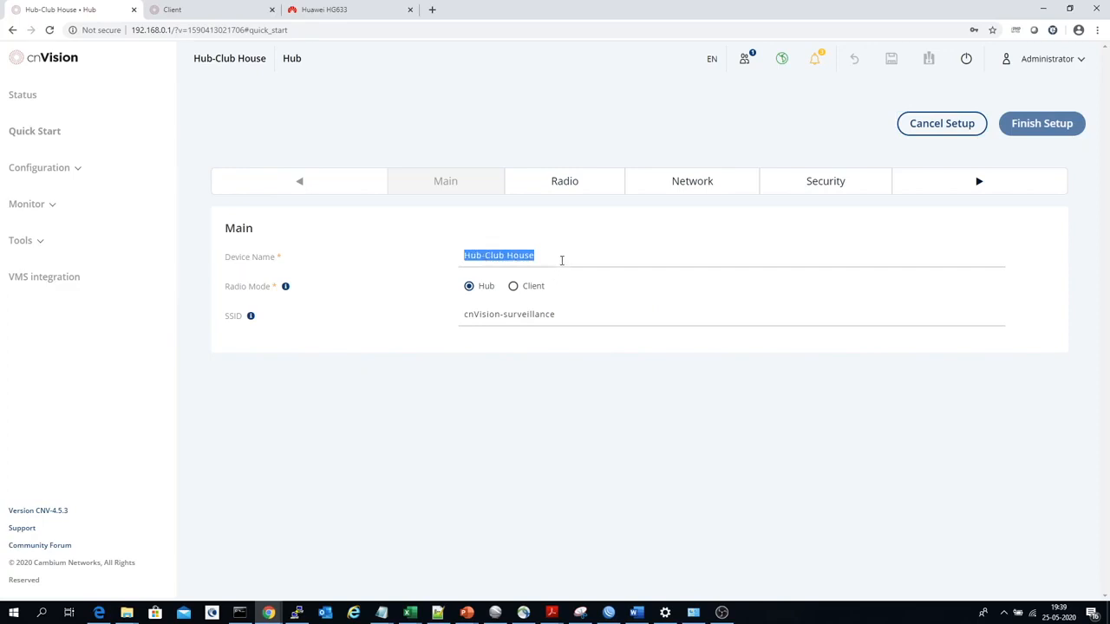
Check the hub's device name and SSID in the main setup settings.
left_click_drag(562, 260, 393, 251)
left_click_drag(564, 315, 433, 320)
key("ctrl+c")
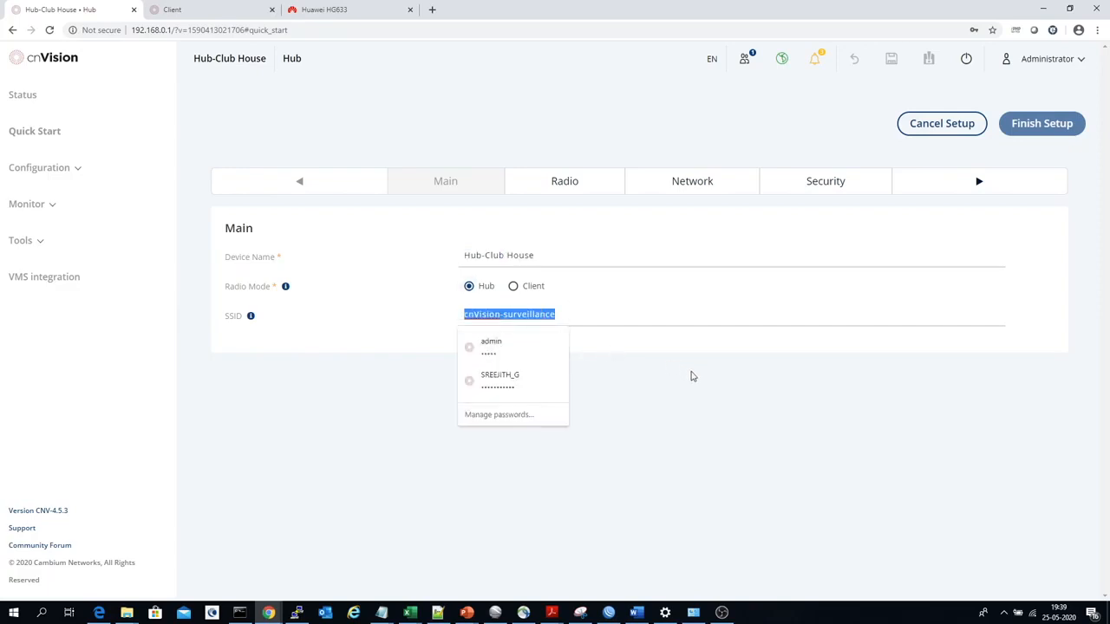
left_click(732, 434)
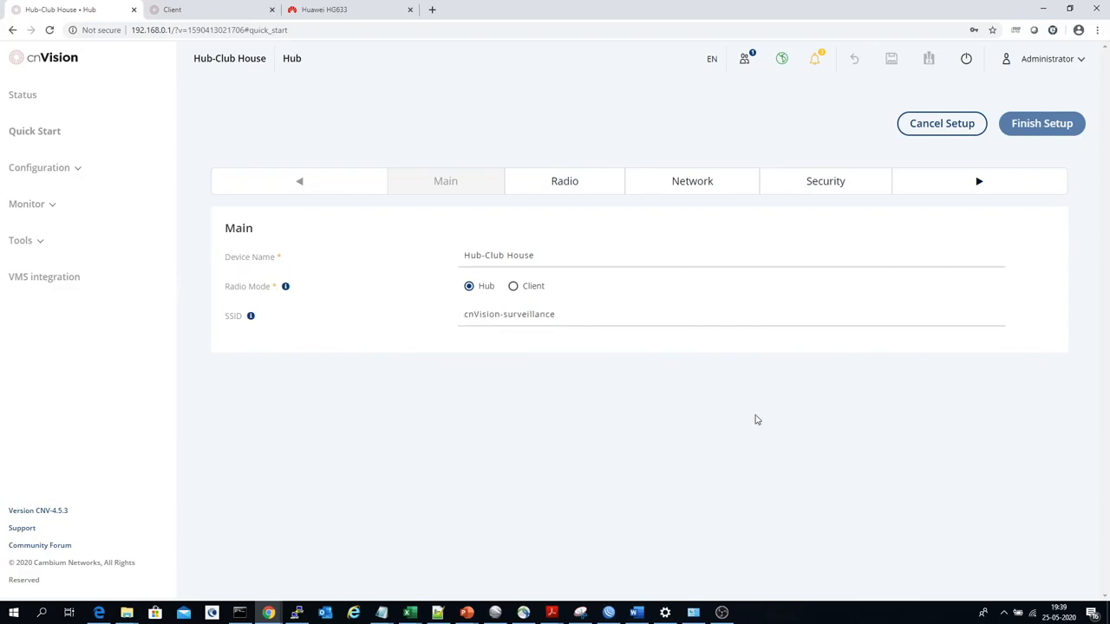
Set the hub's radio frequency carrier to 5750 MHz.
left_click(979, 190)
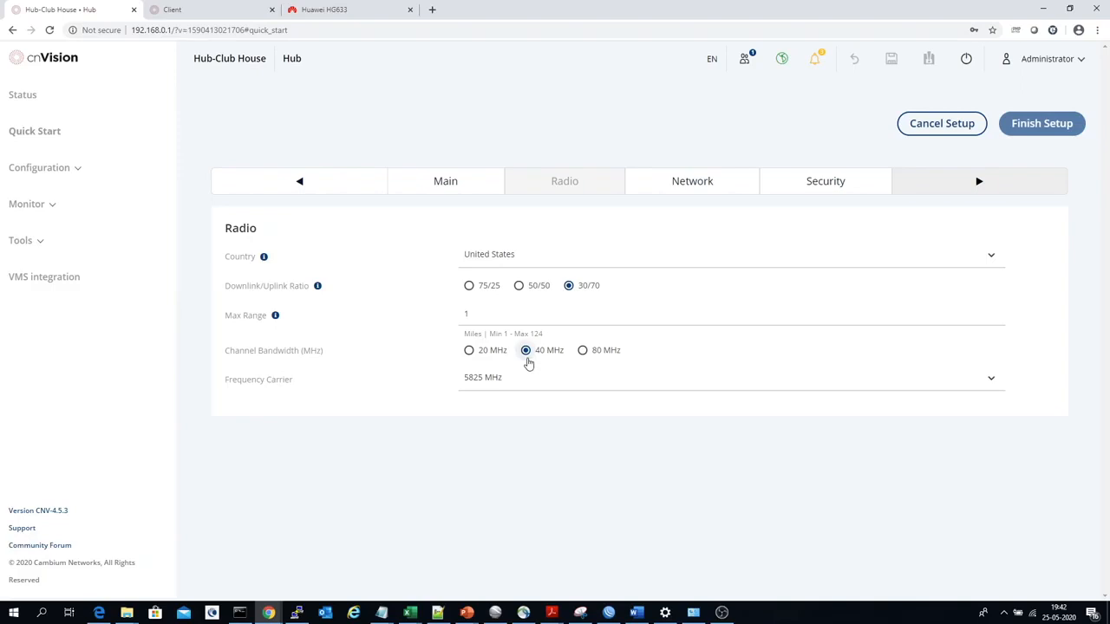
left_click(582, 386)
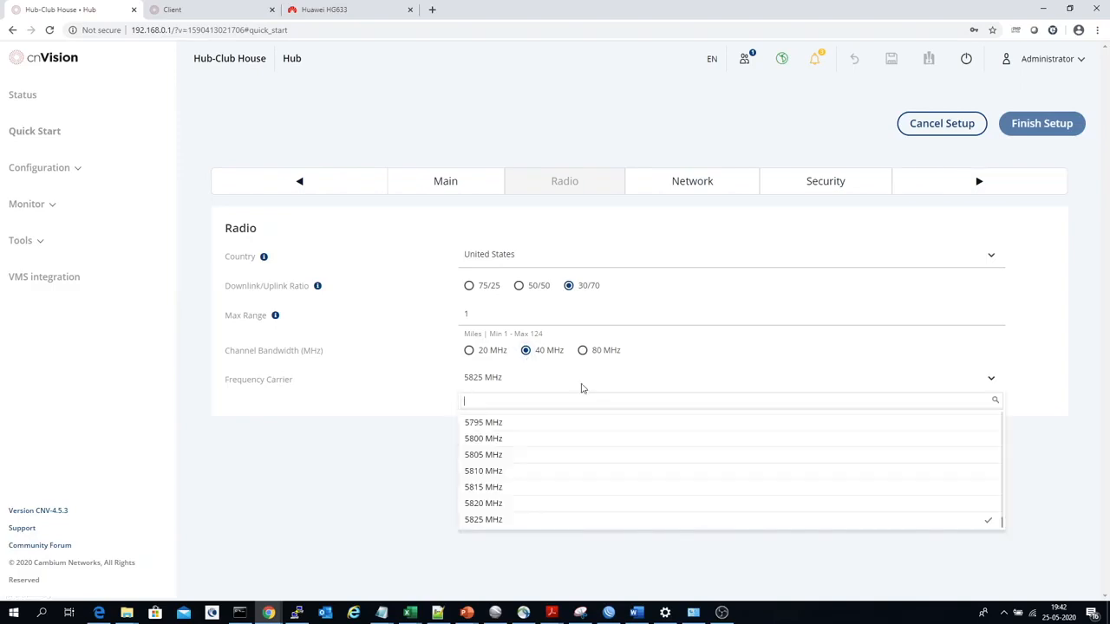
type("5")
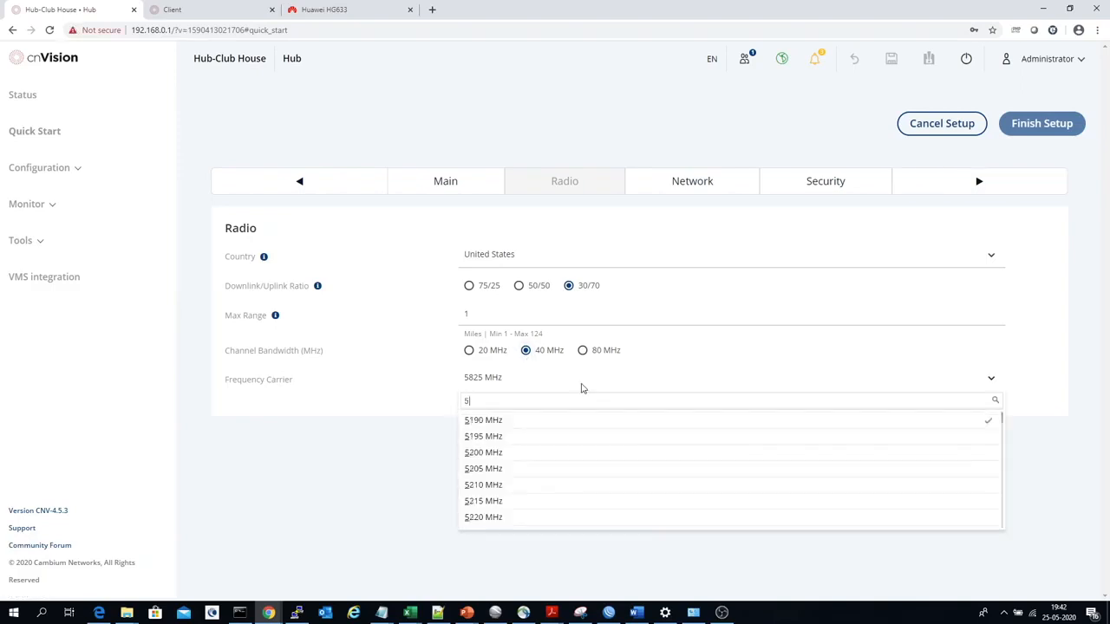
type("750")
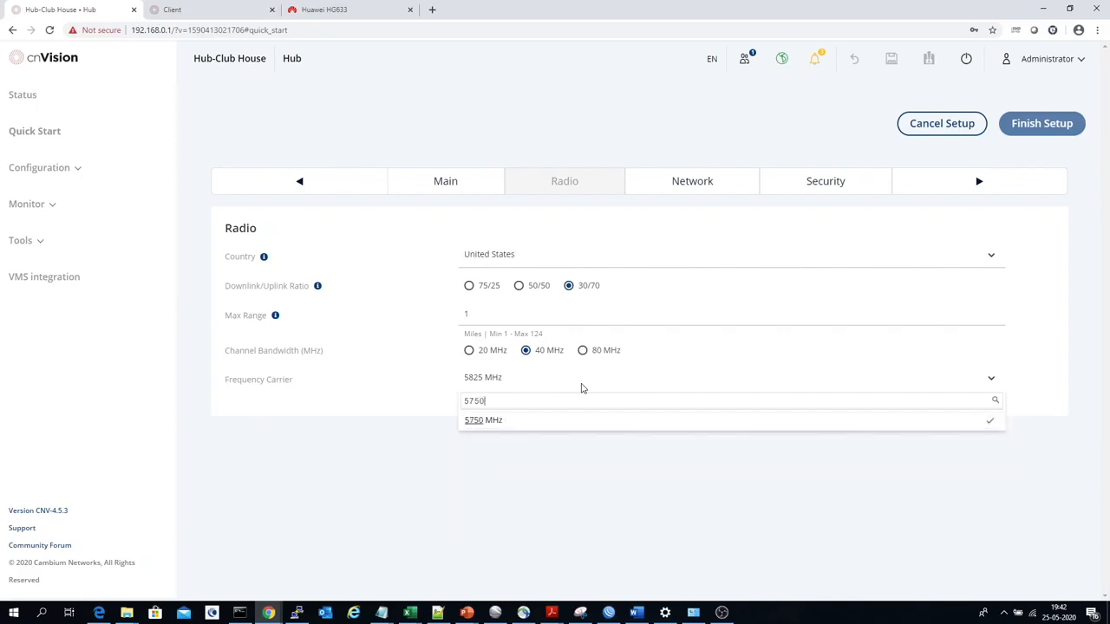
left_click(558, 422)
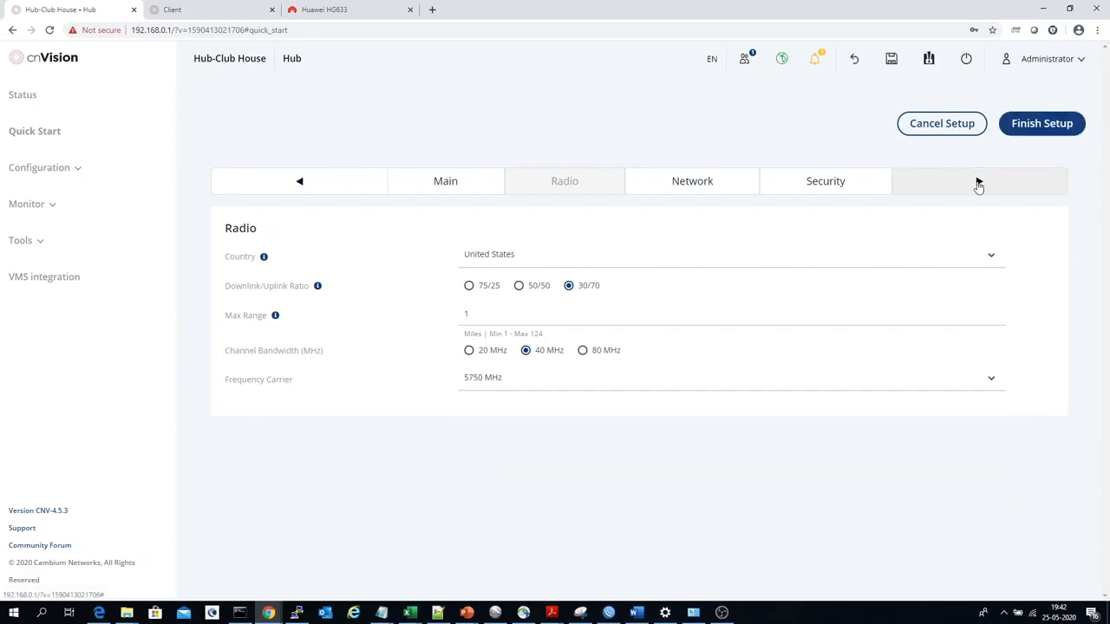
Review the hub's network settings: static IP address, subnet mask, gateway, and preferred and alternate DNS servers.
left_click(978, 185)
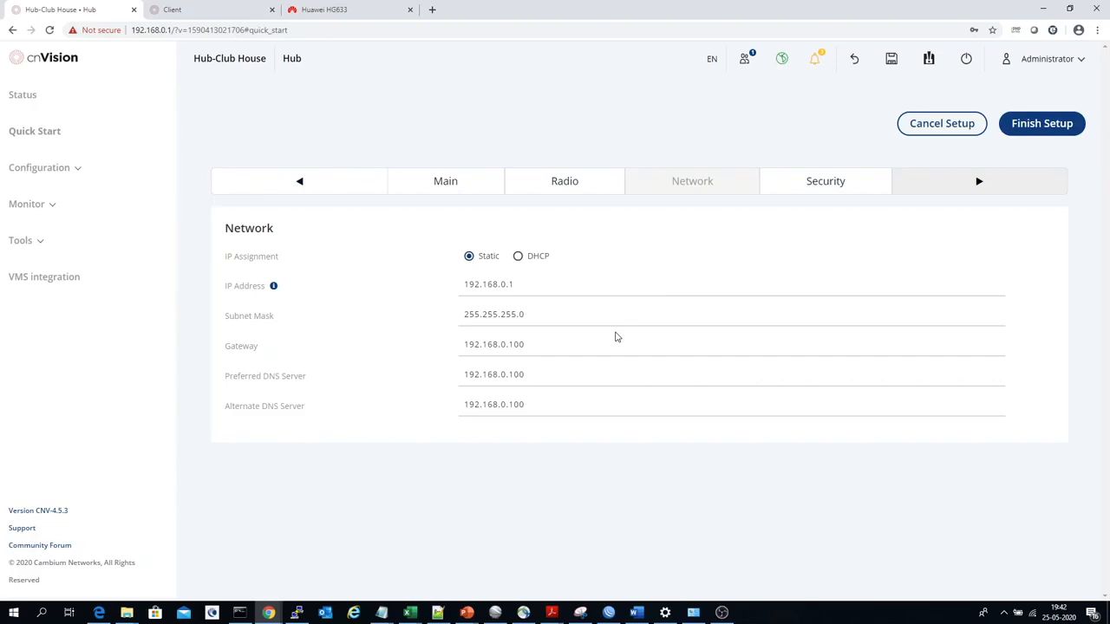
left_click_drag(528, 283, 411, 283)
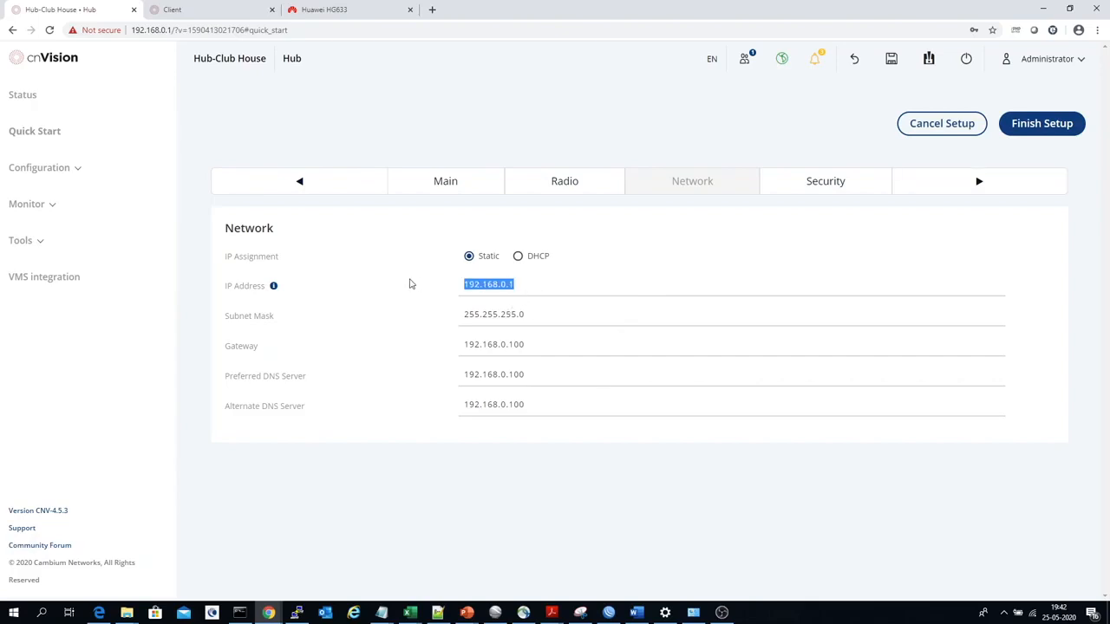
left_click(533, 314)
left_click_drag(533, 314, 428, 310)
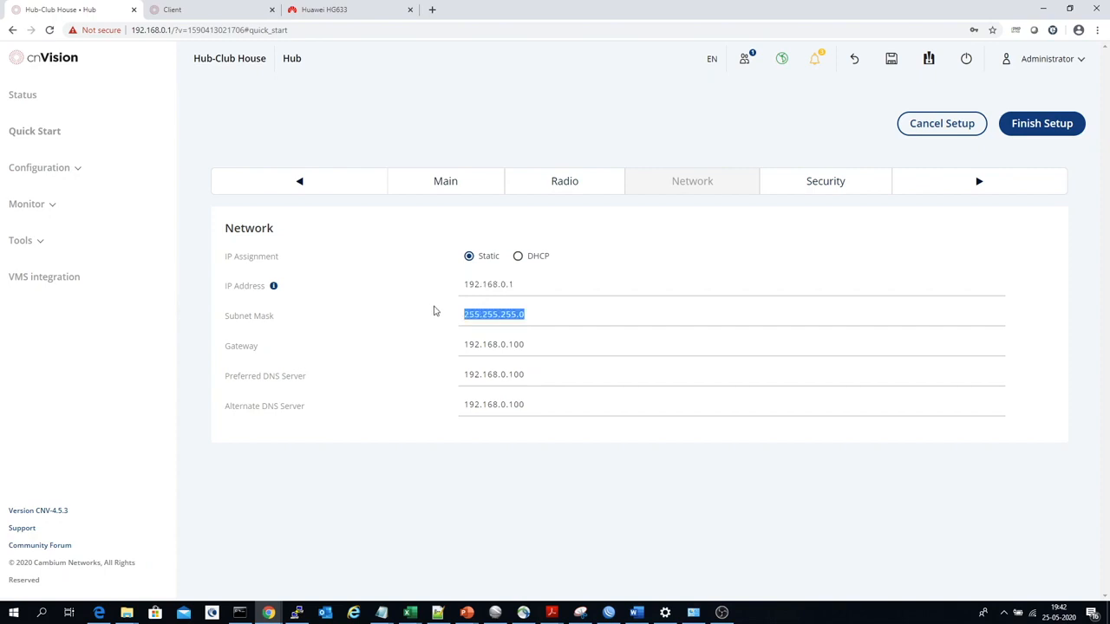
left_click_drag(531, 344, 433, 343)
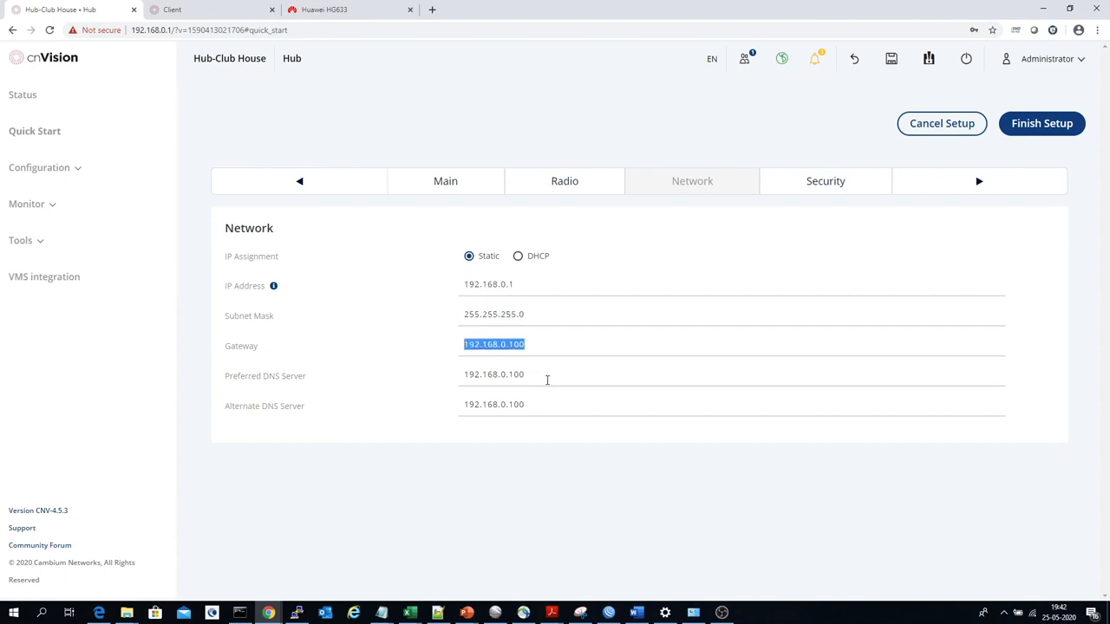
left_click_drag(547, 378, 403, 379)
left_click_drag(529, 409, 413, 404)
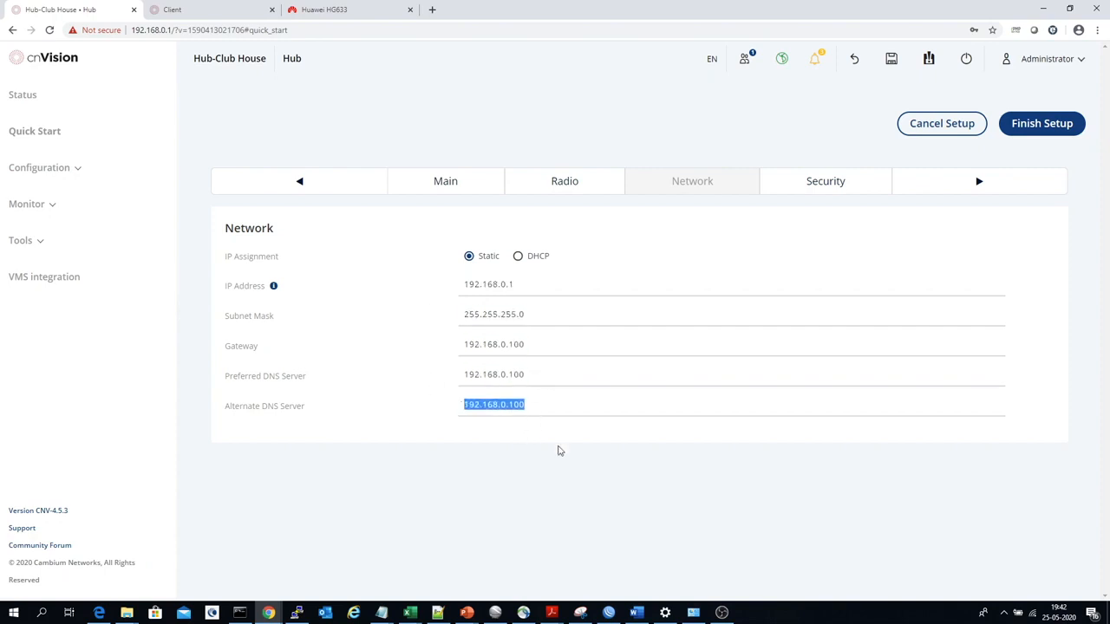
left_click(560, 451)
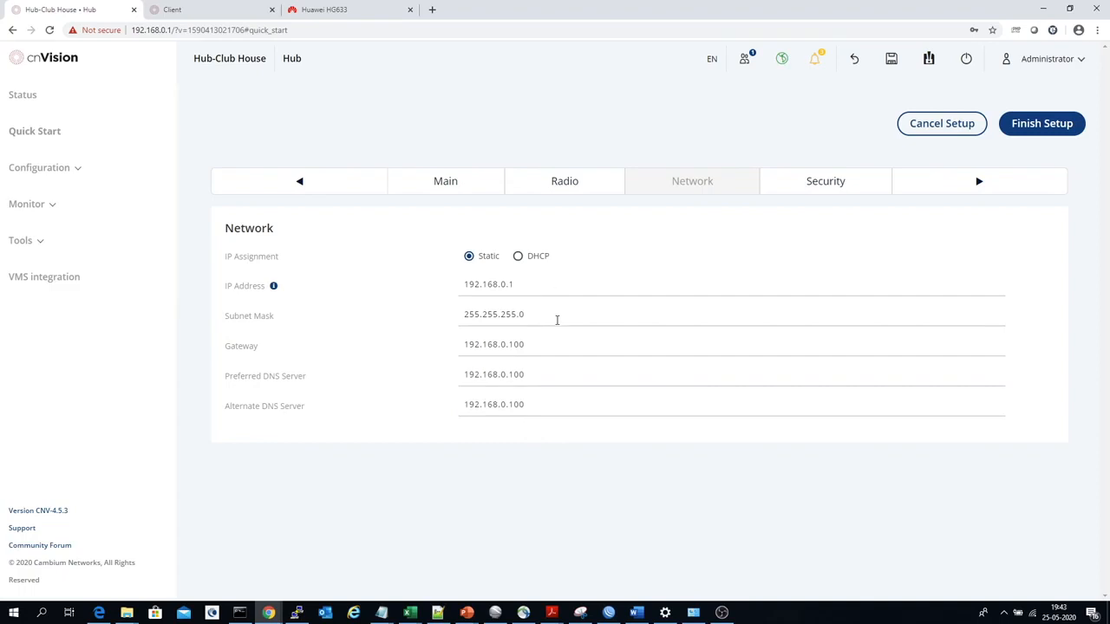
Briefly reveal the hub's WPA2 pre-shared key in the security settings, hide it again and finish the hub setup.
left_click(978, 181)
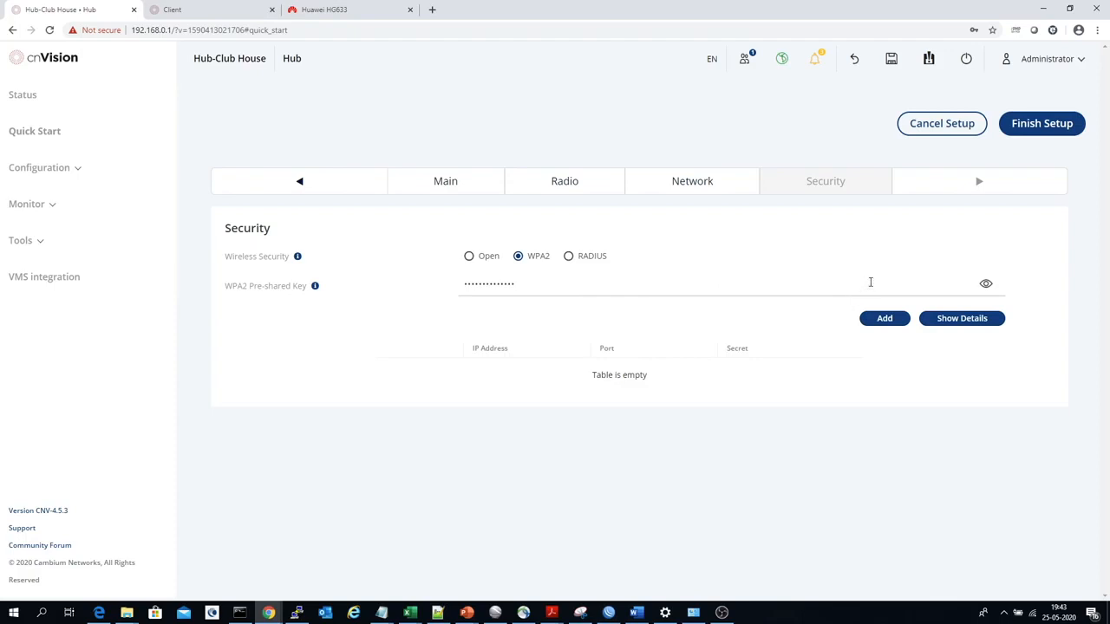
left_click(986, 285)
left_click(986, 286)
left_click(1023, 134)
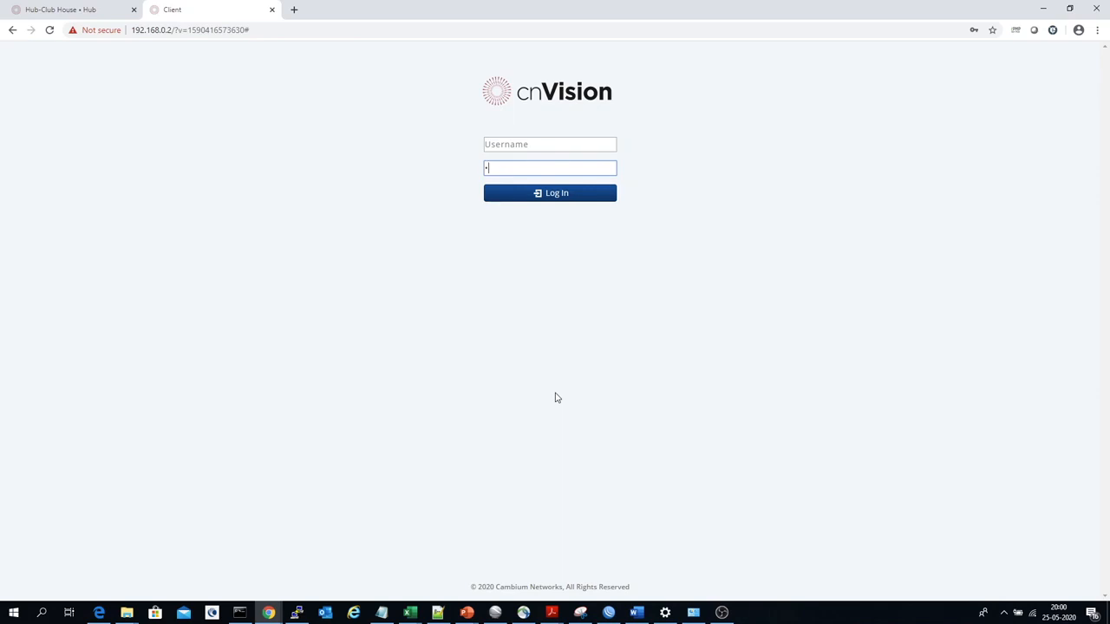
Log in to the client device with the administrator username and account password.
left_click(547, 144)
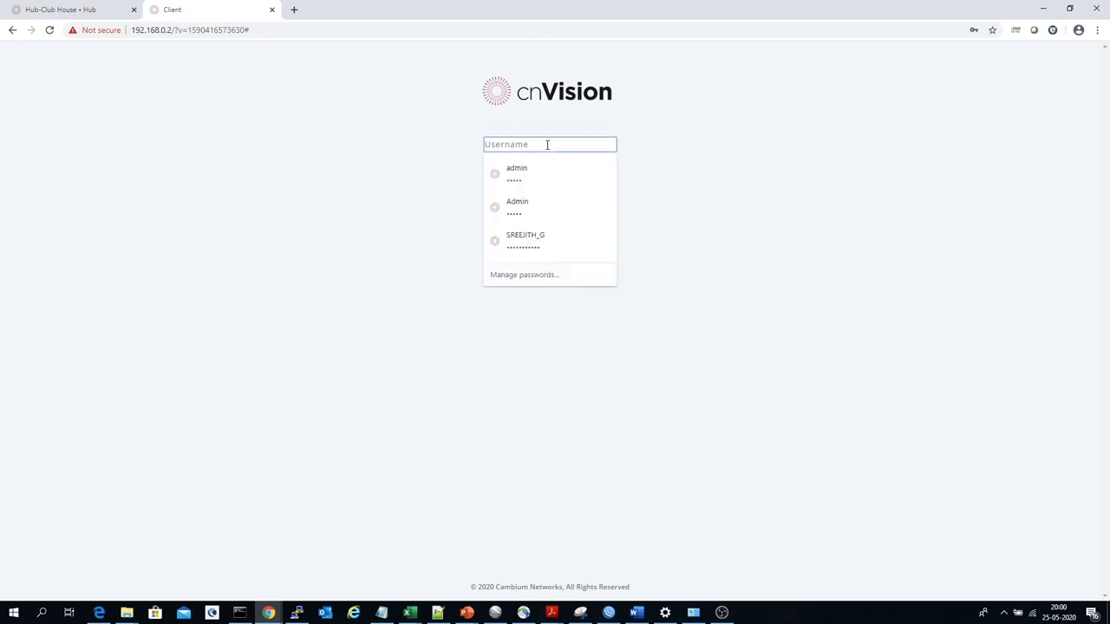
type("admin")
key("Tab")
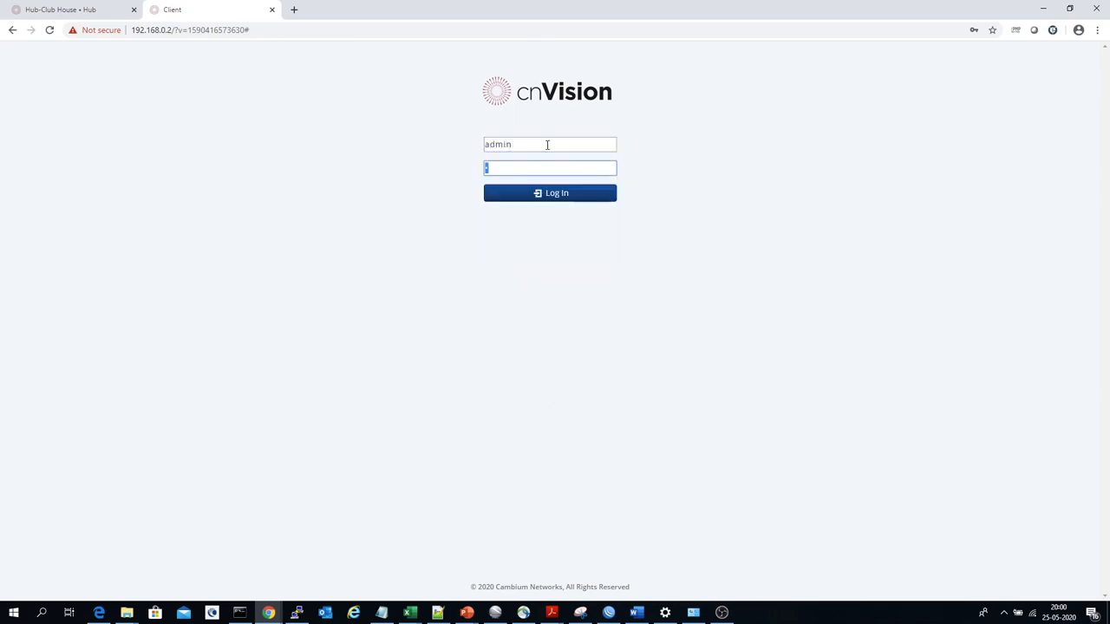
type("admin")
key("Return")
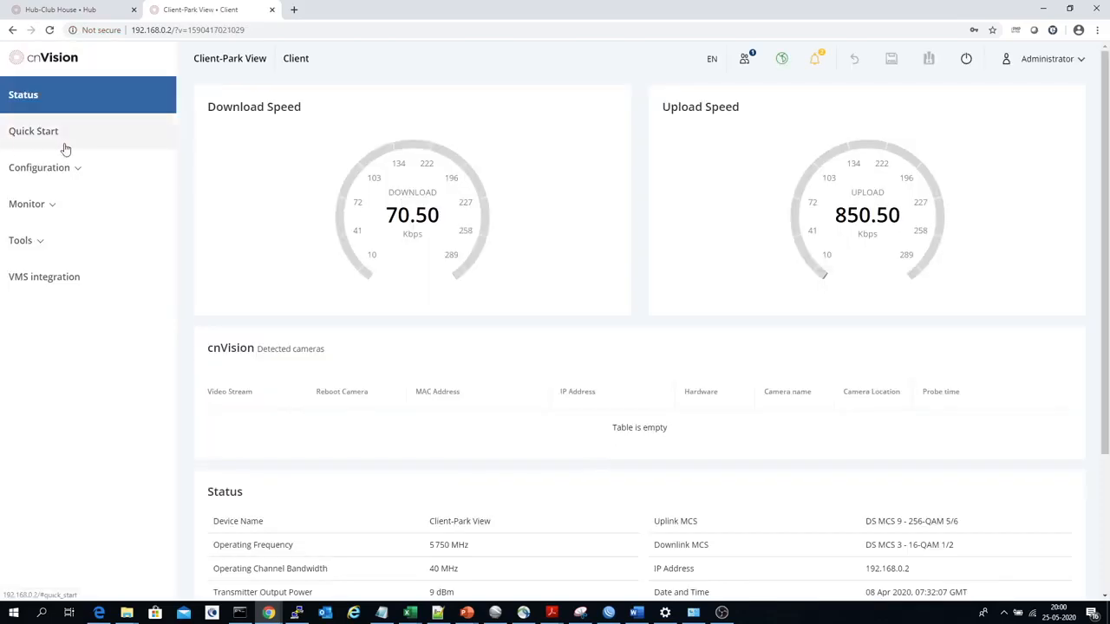
Start the client's quick start setup and check its device name in the main settings.
left_click(18, 139)
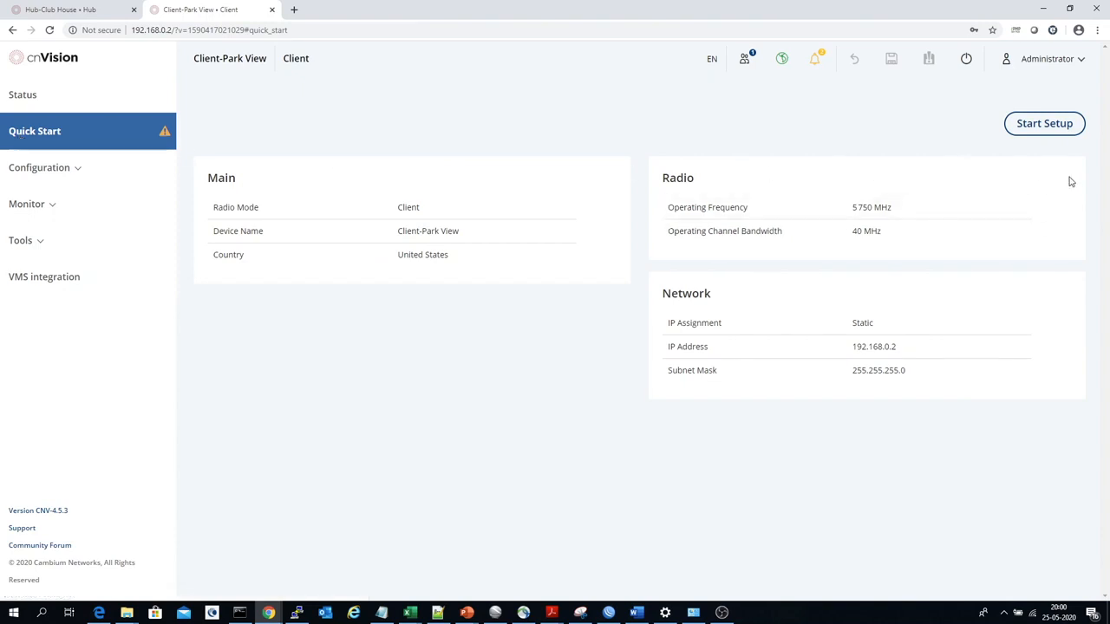
left_click(1049, 125)
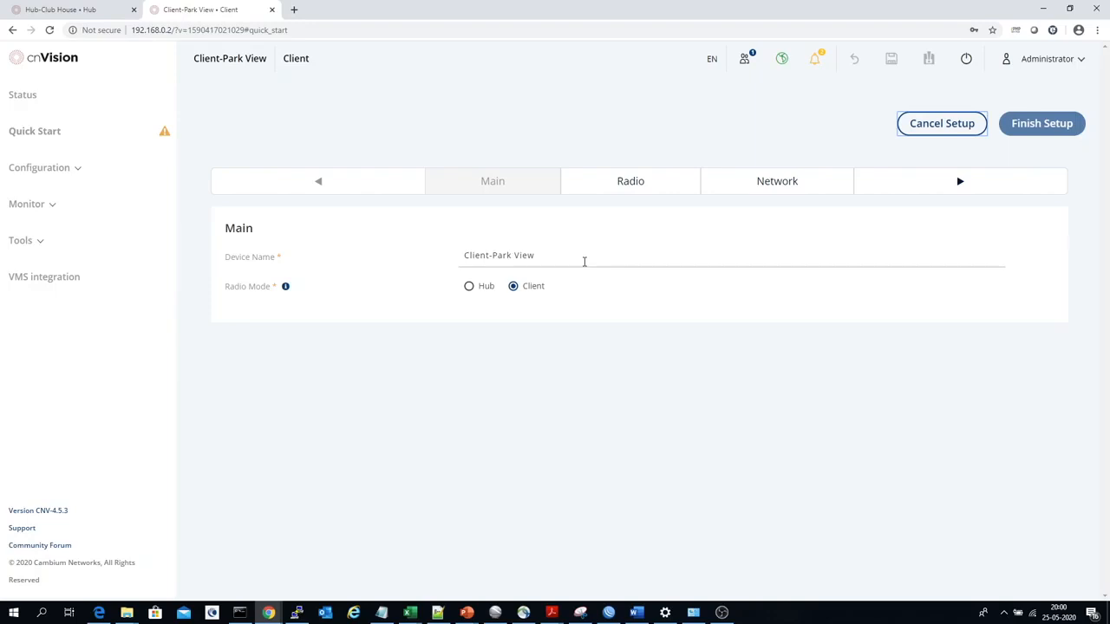
left_click_drag(585, 260, 422, 243)
left_click(359, 312)
Add a new hub to the client's radio settings with the SSID cnVision-surveillance.
left_click(960, 183)
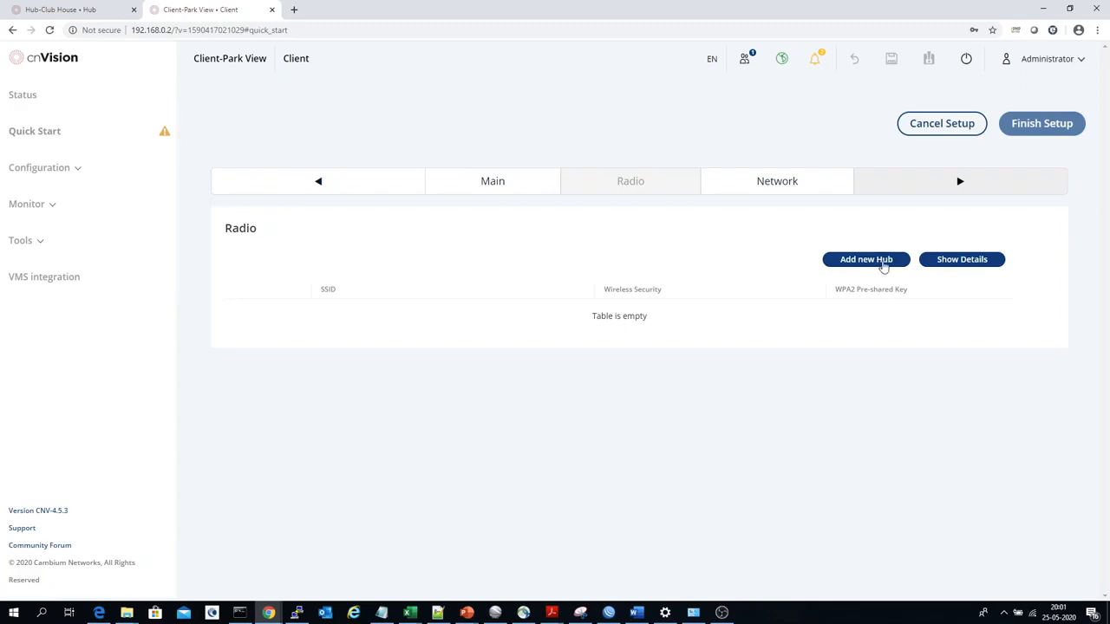
left_click(884, 266)
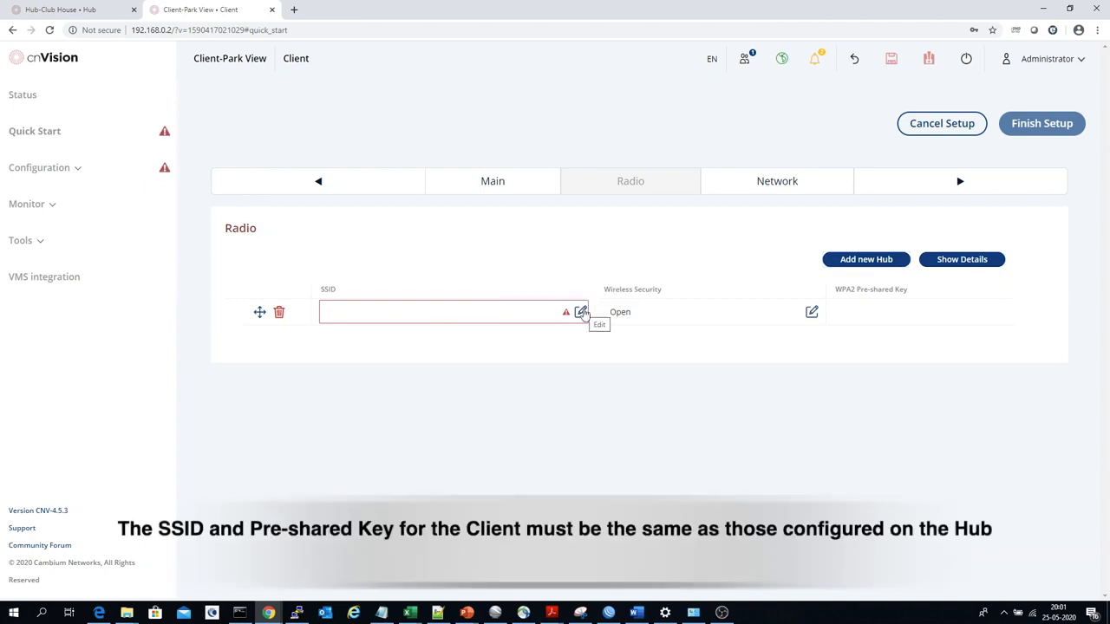
left_click(580, 313)
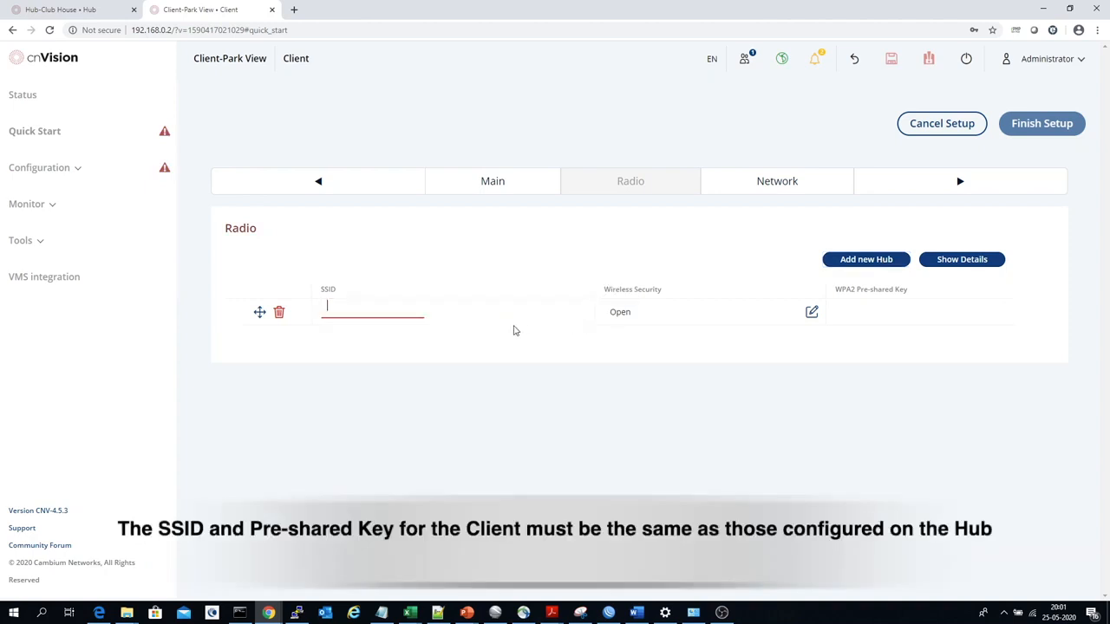
key("ctrl+v")
left_click(558, 398)
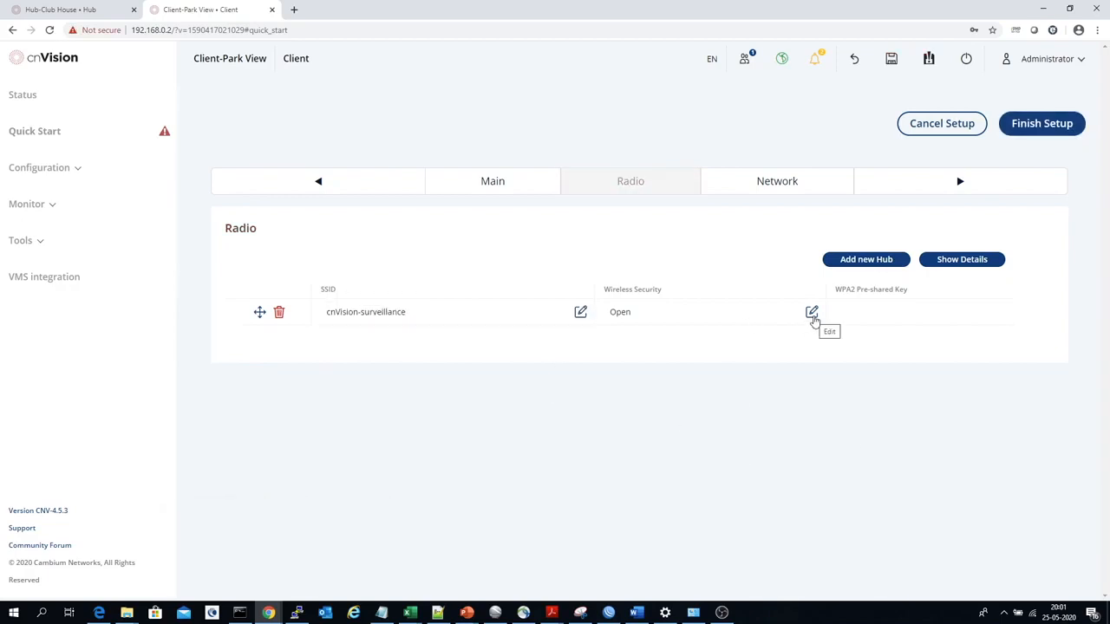
Set the new hub entry's wireless security to WPA2 only, enabling WPA2 and disabling Open.
left_click(812, 314)
left_click(696, 320)
left_click(762, 314)
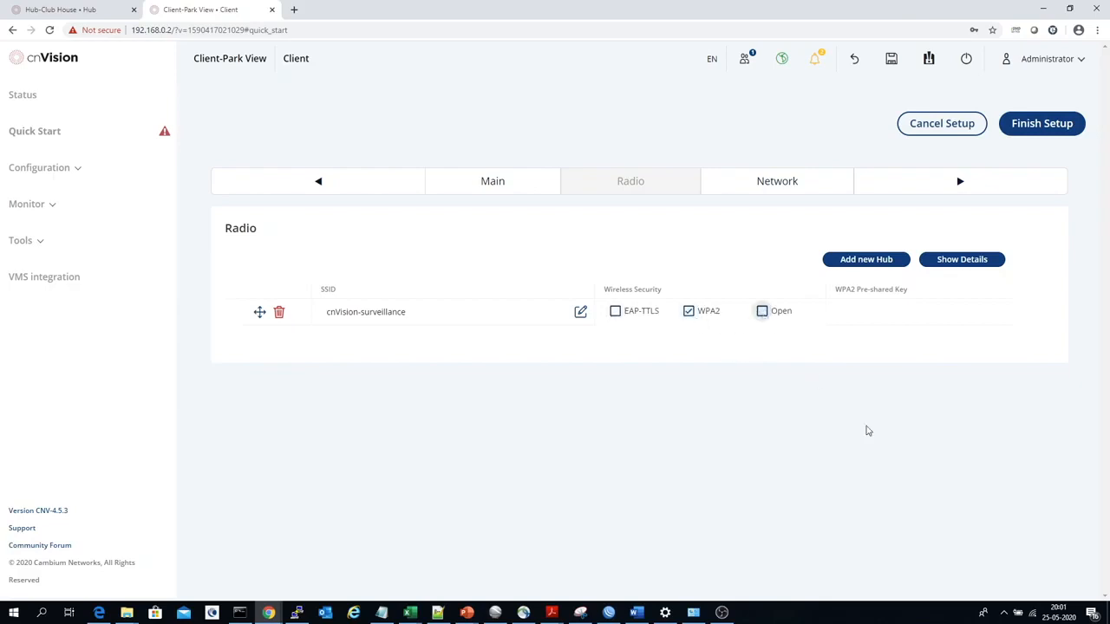
left_click(872, 427)
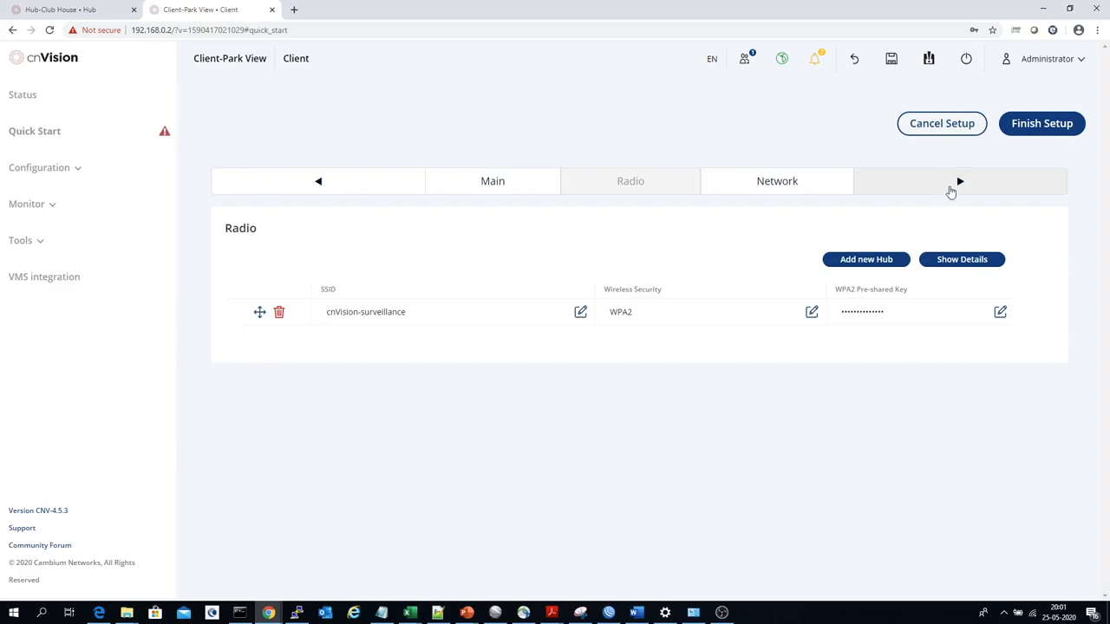
Proceed to the client's network settings, finish the setup and confirm saving the changes.
left_click(959, 183)
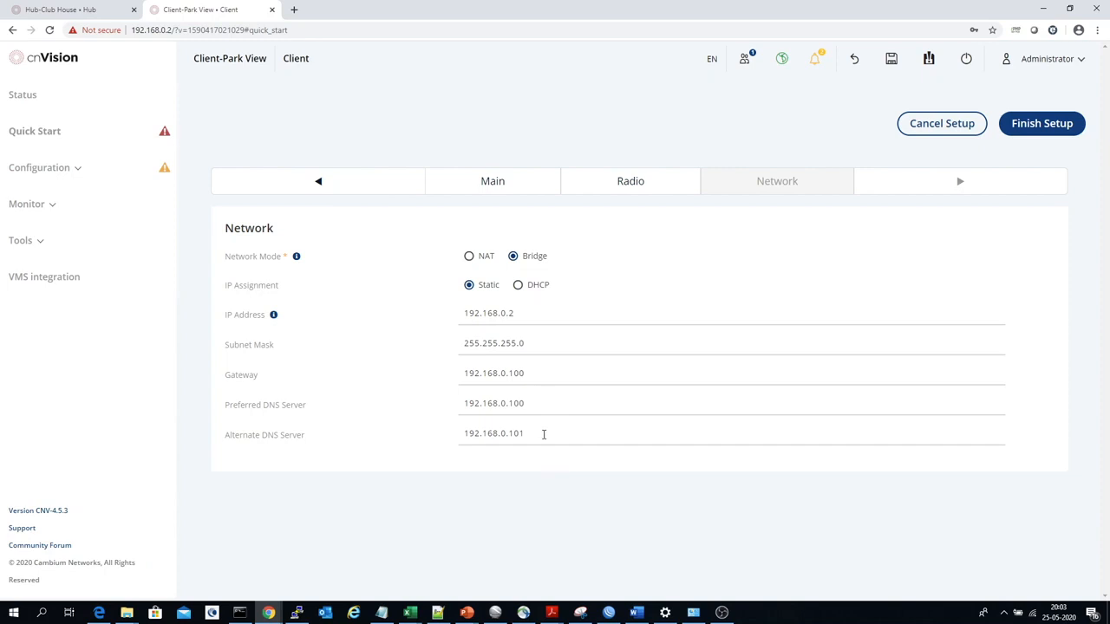
left_click(1021, 125)
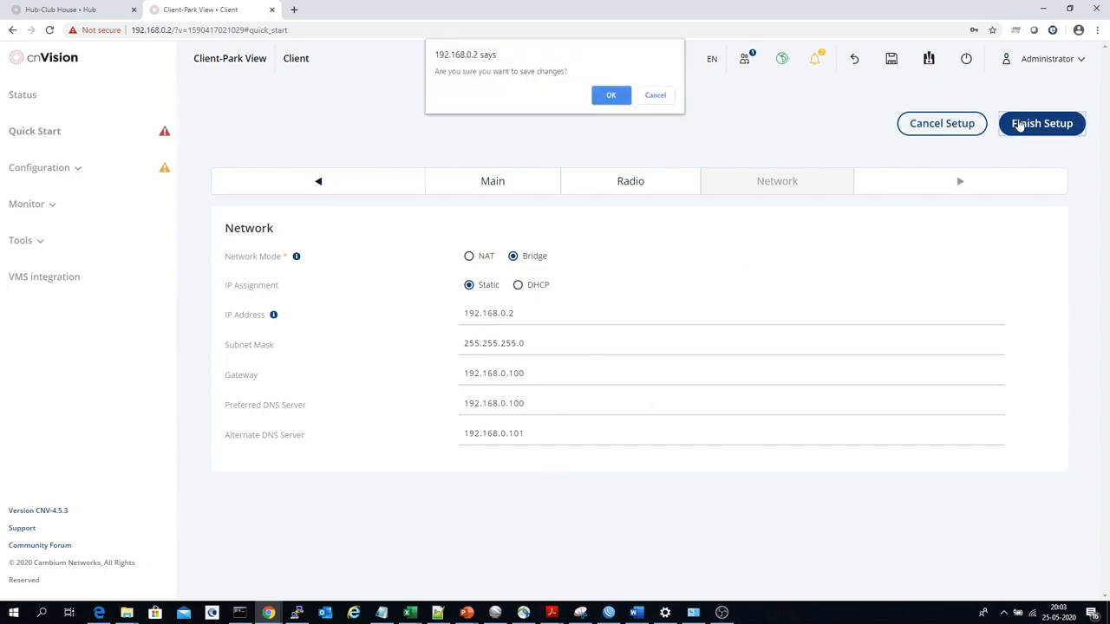
left_click(611, 96)
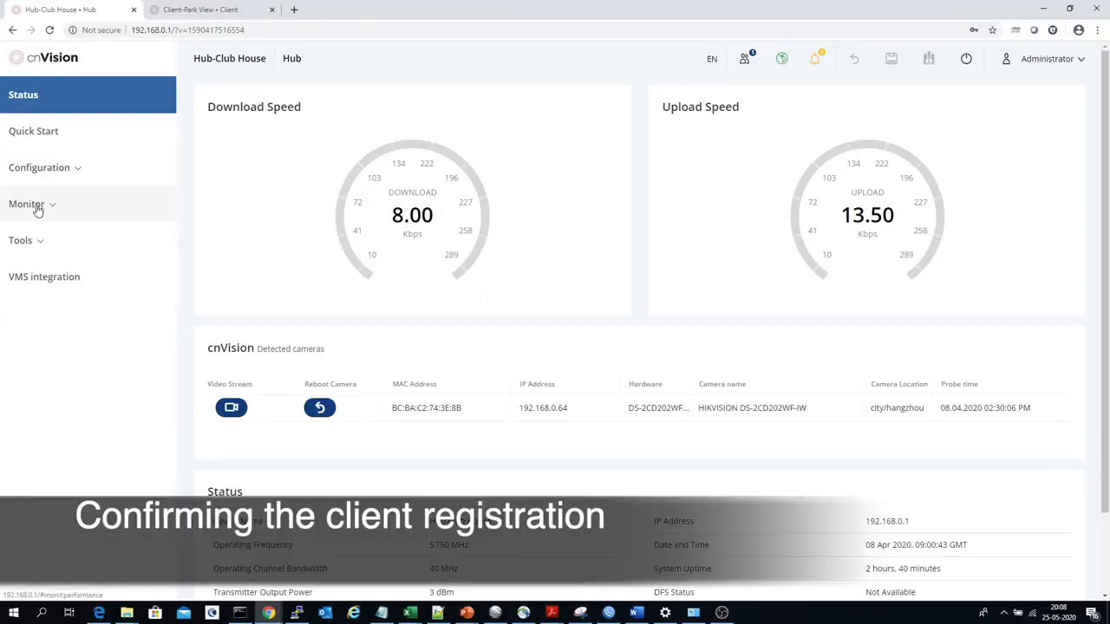
Check the registered client's device name and IP address in the hub's wireless monitoring page.
left_click(35, 206)
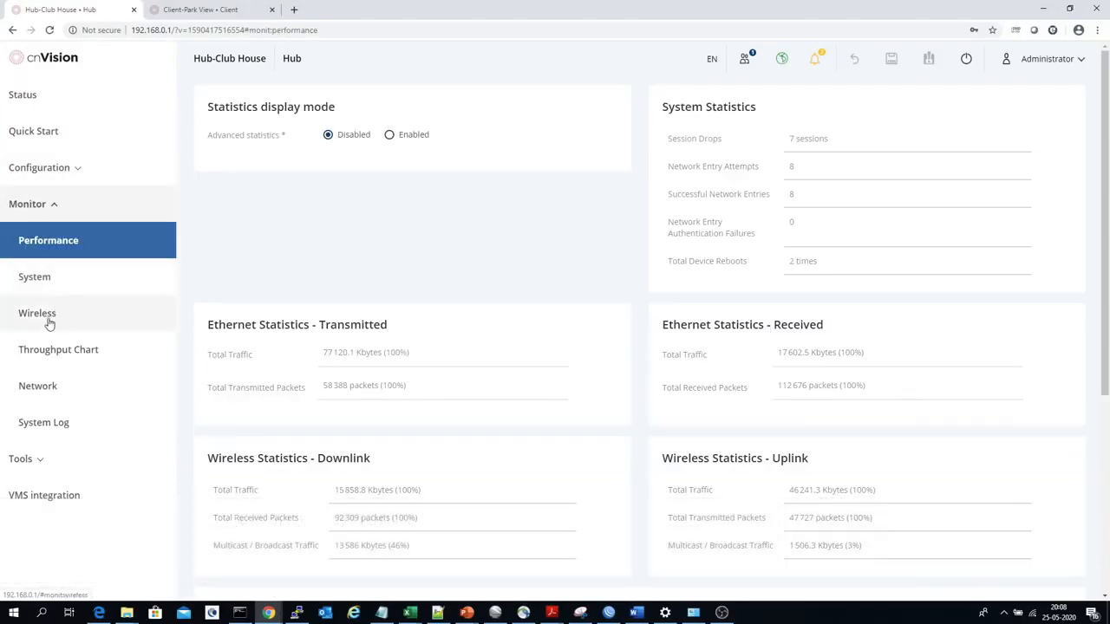
left_click(48, 319)
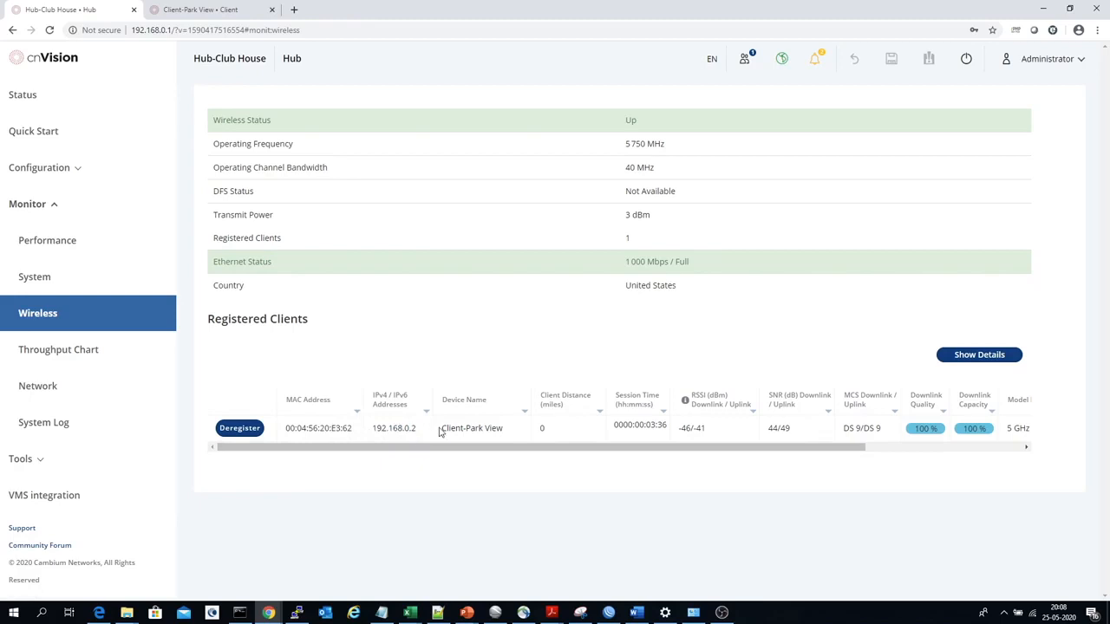
left_click_drag(439, 428, 504, 437)
left_click_drag(420, 430, 374, 429)
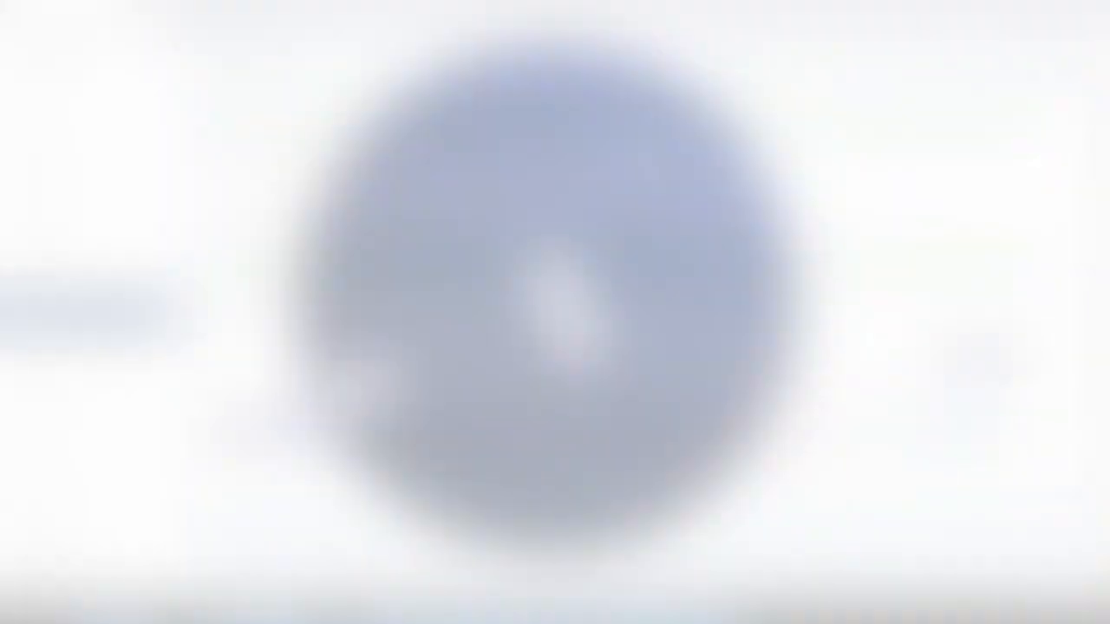